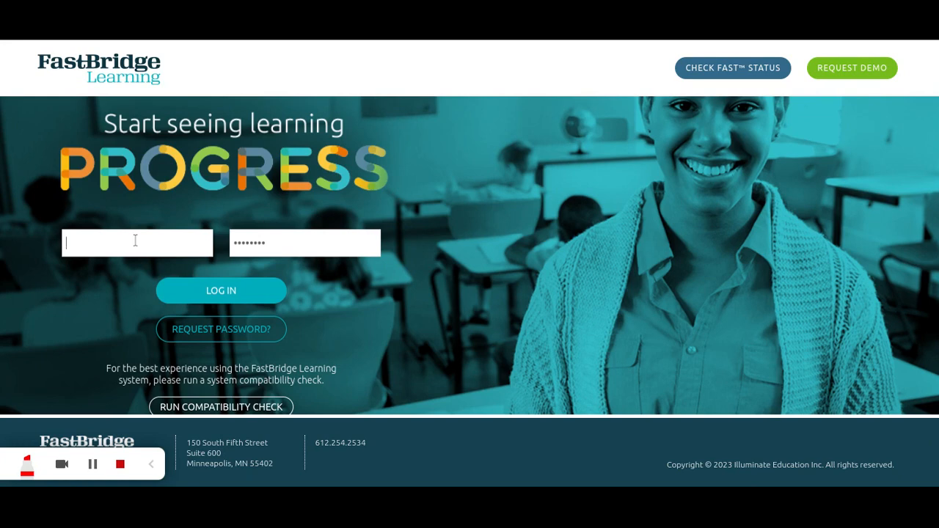
Enter the account's login e-mail and password on the FastBridge sign-in page.
click(135, 240)
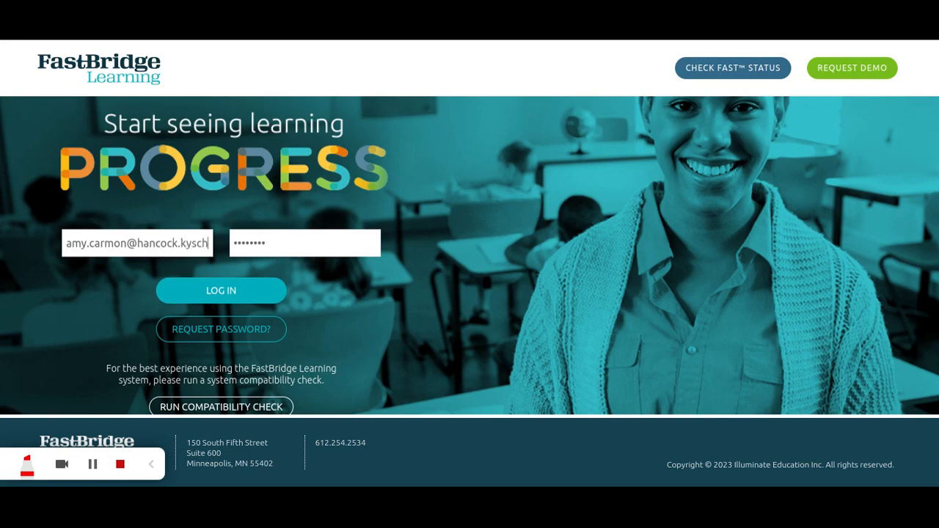
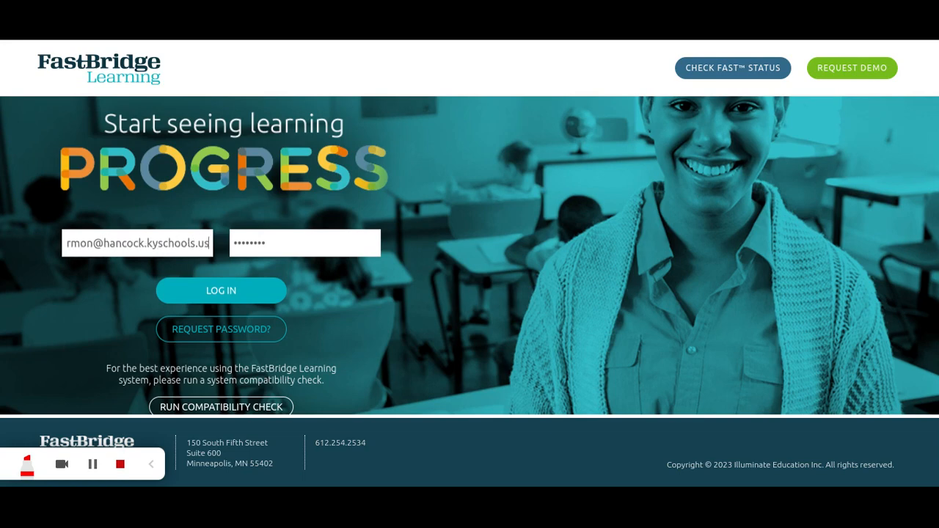
click(248, 235)
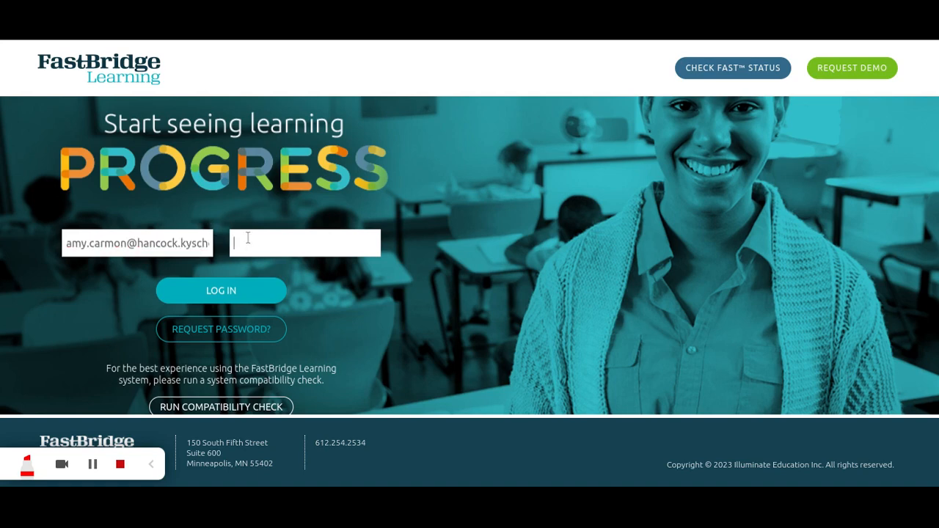
text(•••••••••••••••)
Log in as the specialist and open the My Password change-password form.
click(220, 291)
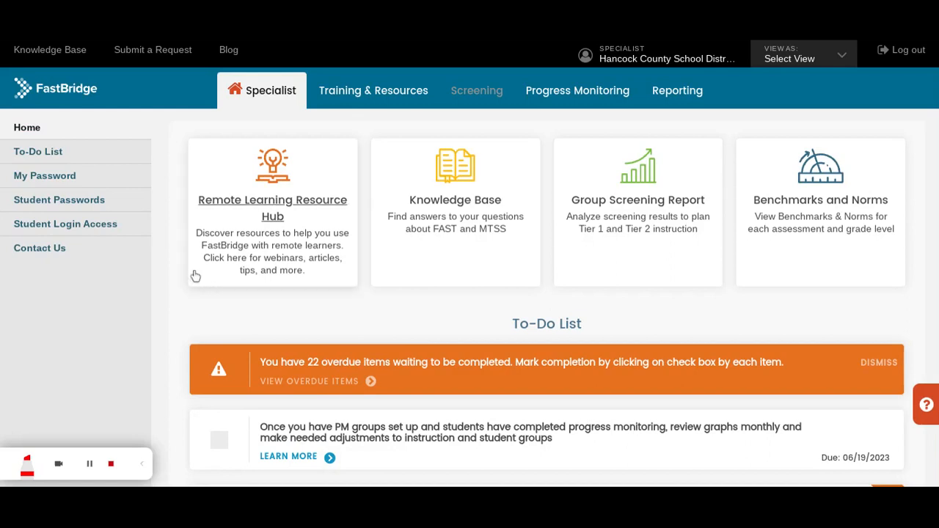
click(60, 177)
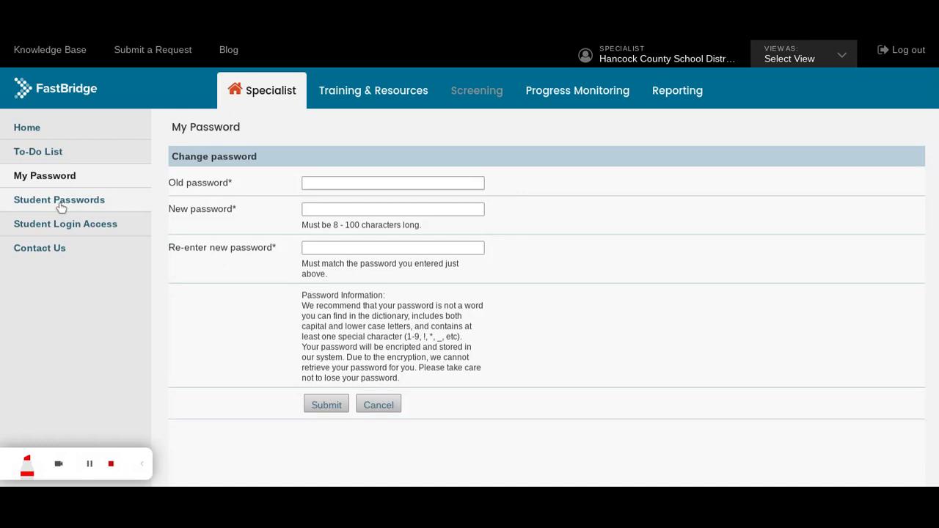
Go to the Student Passwords page from the left sidebar.
click(61, 207)
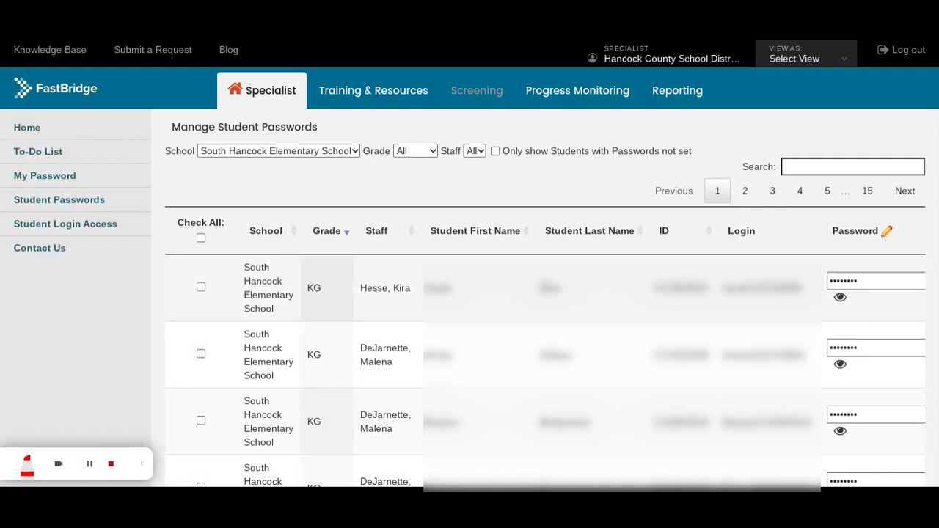
click(846, 281)
click(841, 298)
click(841, 299)
click(840, 298)
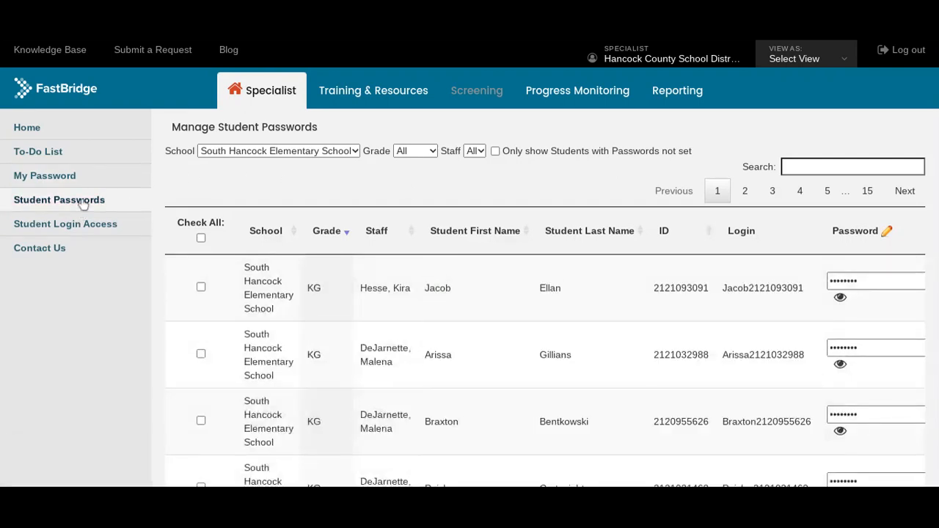
click(82, 203)
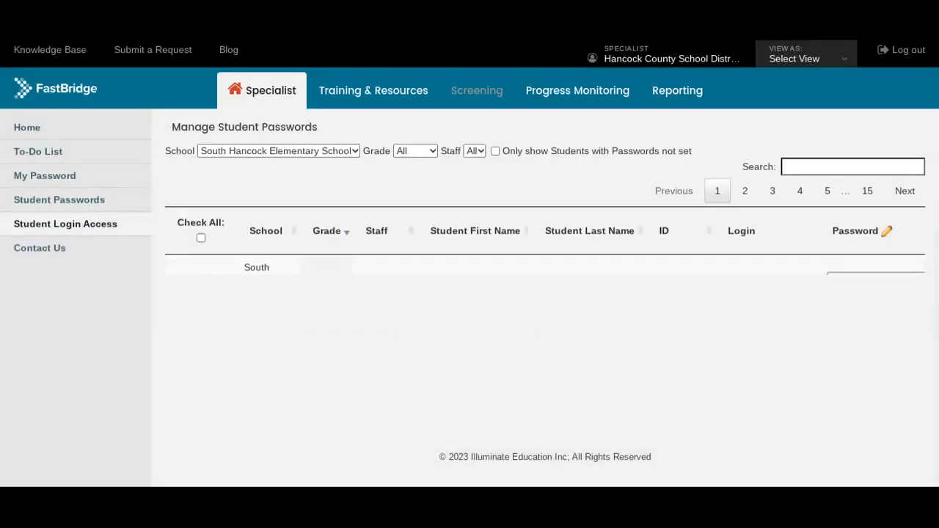
View the Student Login Access table, then move on to the contact information page.
click(65, 224)
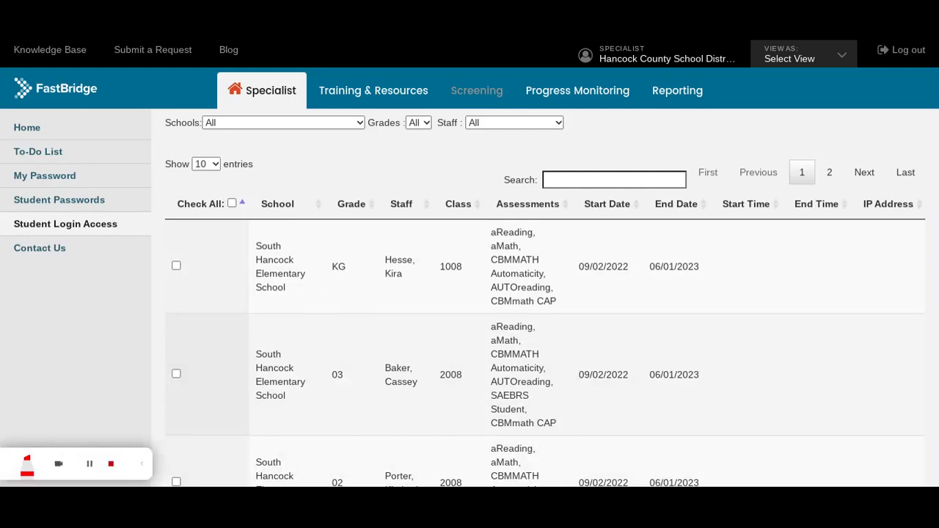
click(62, 253)
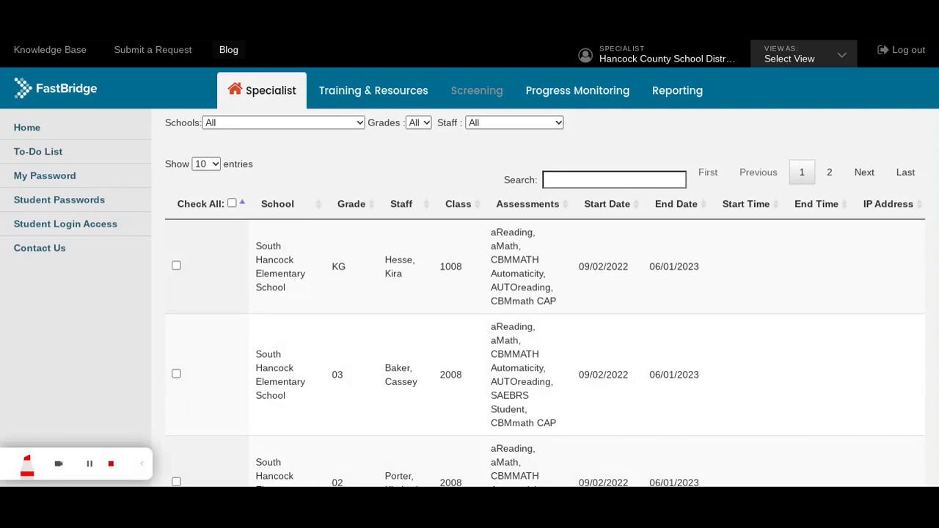
Open the View As: Select View dropdown to reveal the Teacher View selectors.
click(786, 62)
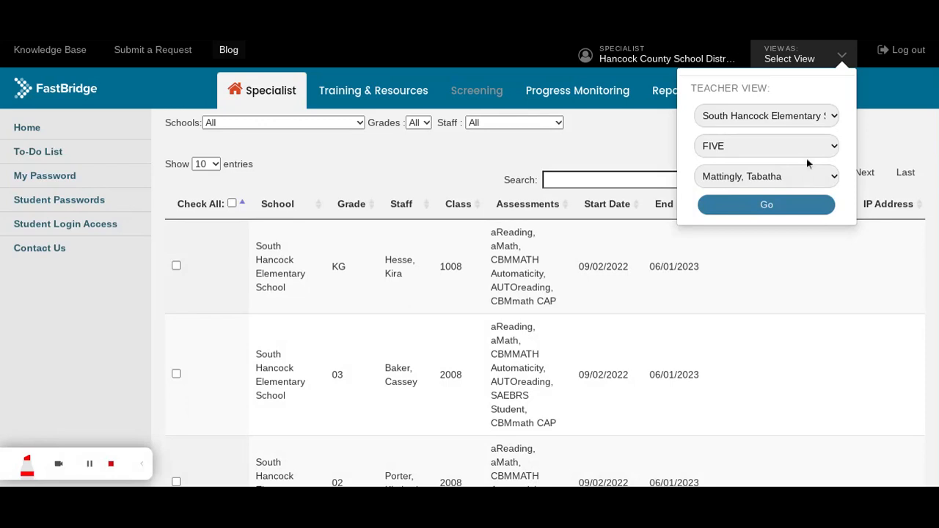
Set the teacher view to a grade THREE teacher and apply it with Go.
click(797, 204)
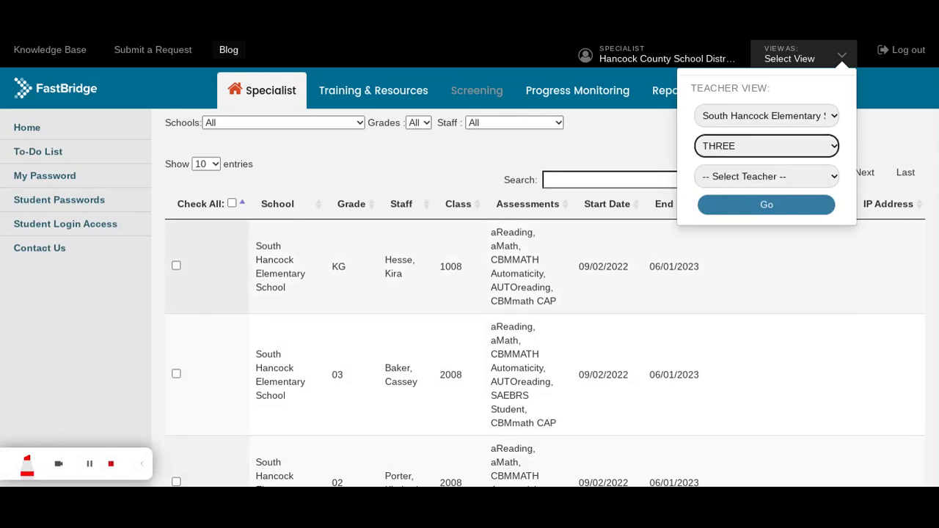
click(801, 182)
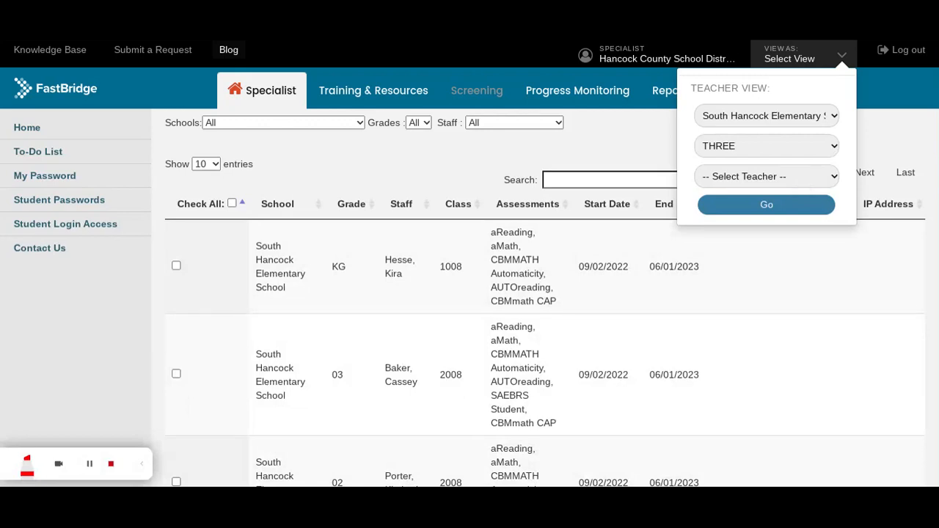
click(775, 241)
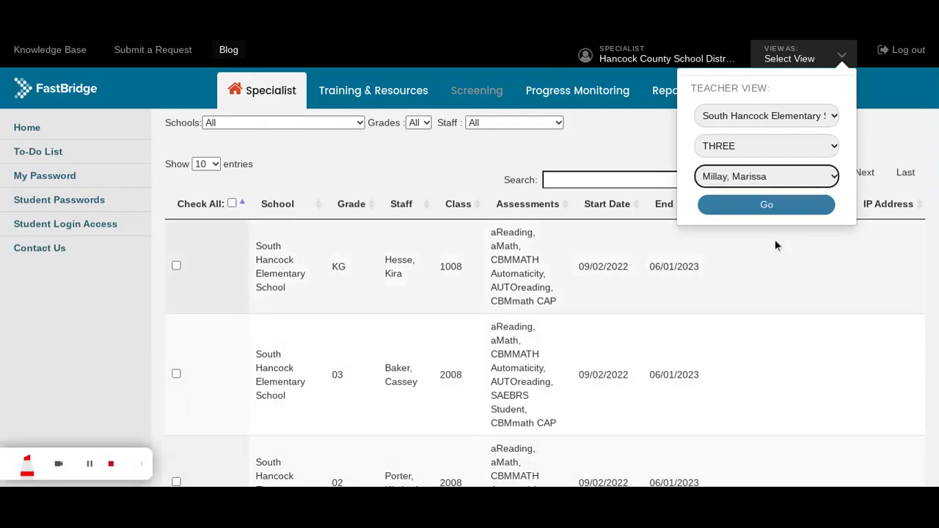
click(775, 208)
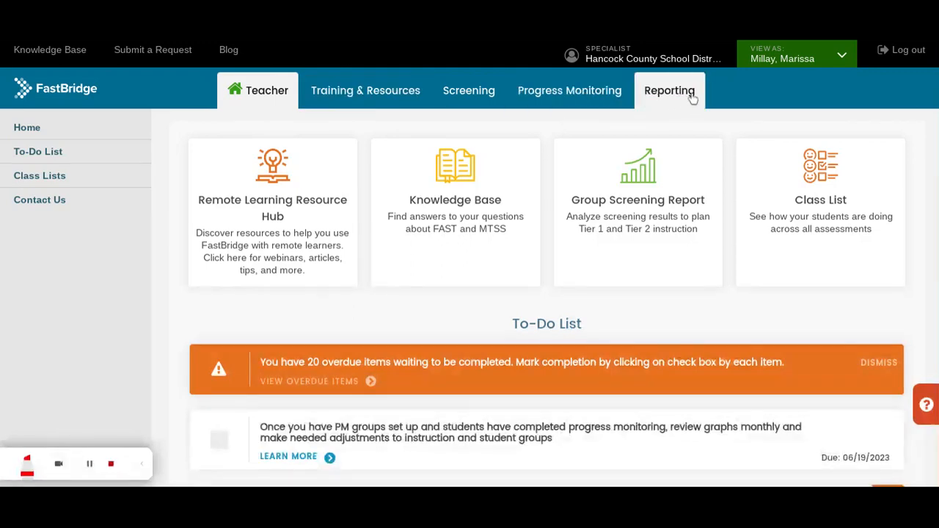
Switch from the teacher's view back to Specialist View.
click(842, 59)
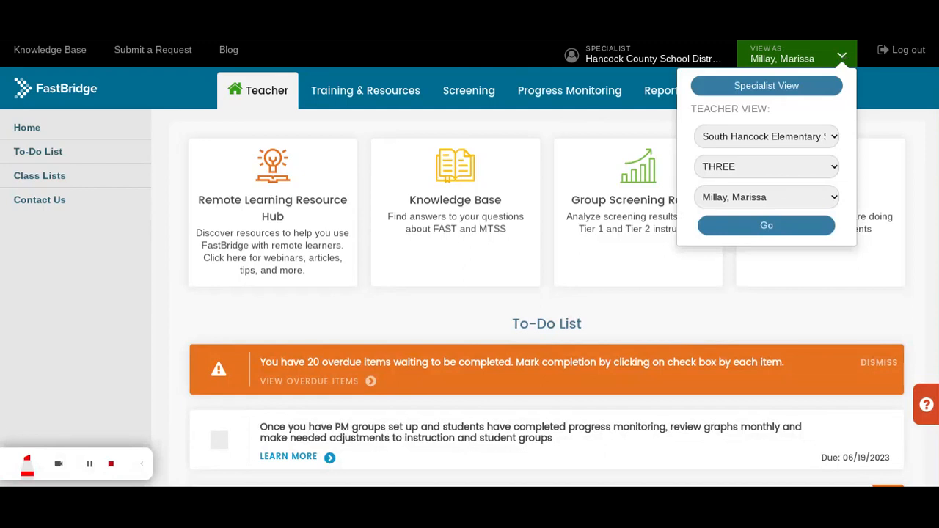
click(775, 92)
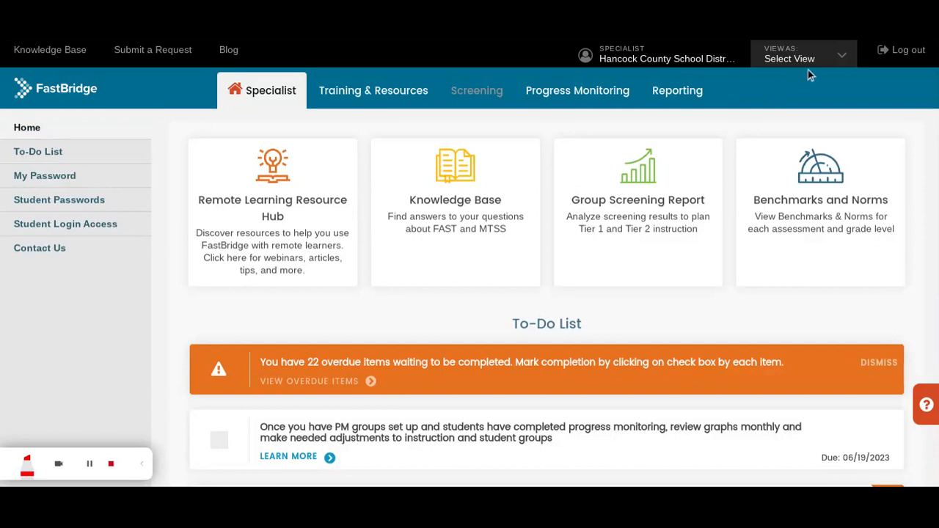
click(842, 58)
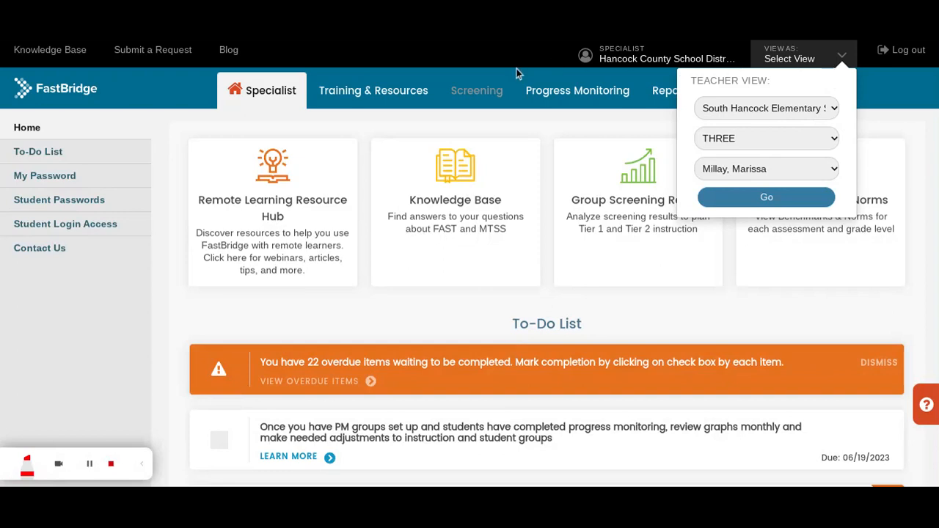
click(494, 52)
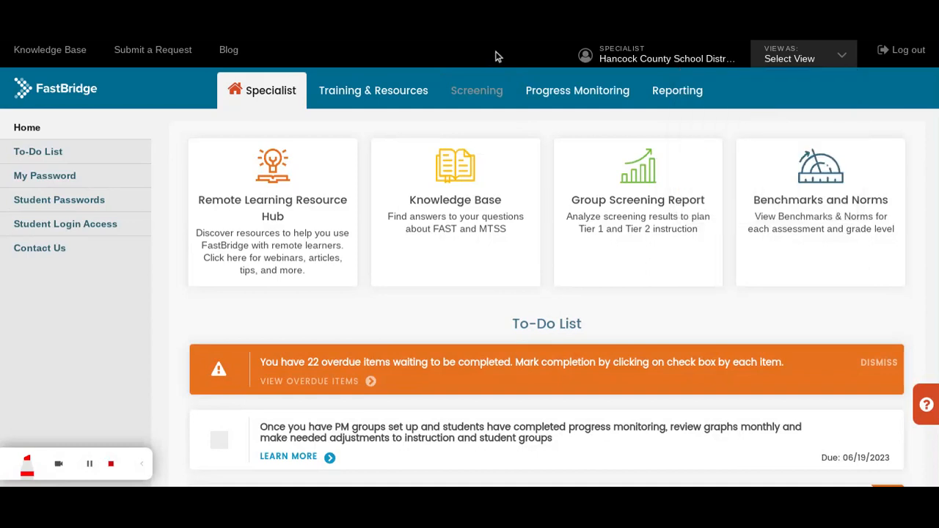
Open Training & Resources and scroll down to the Getting Started Basics card.
click(370, 94)
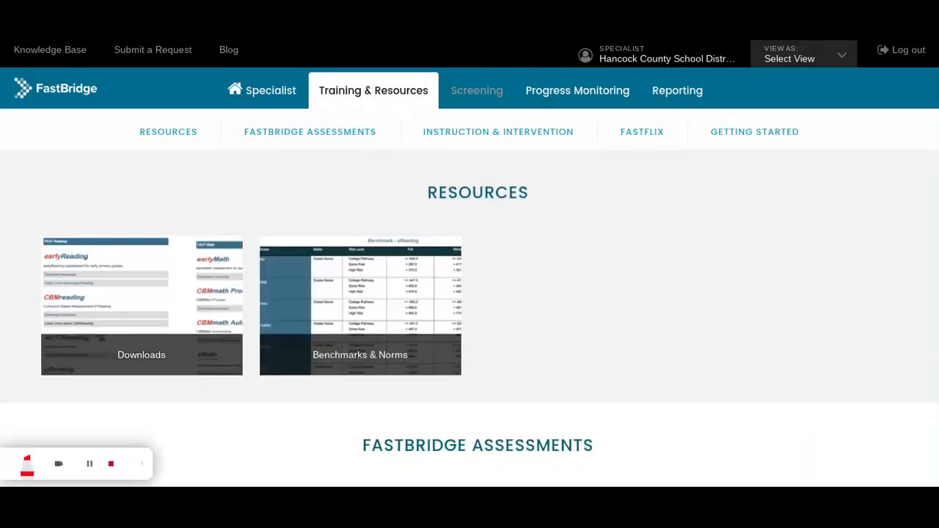
scroll(352, 159, down, 1)
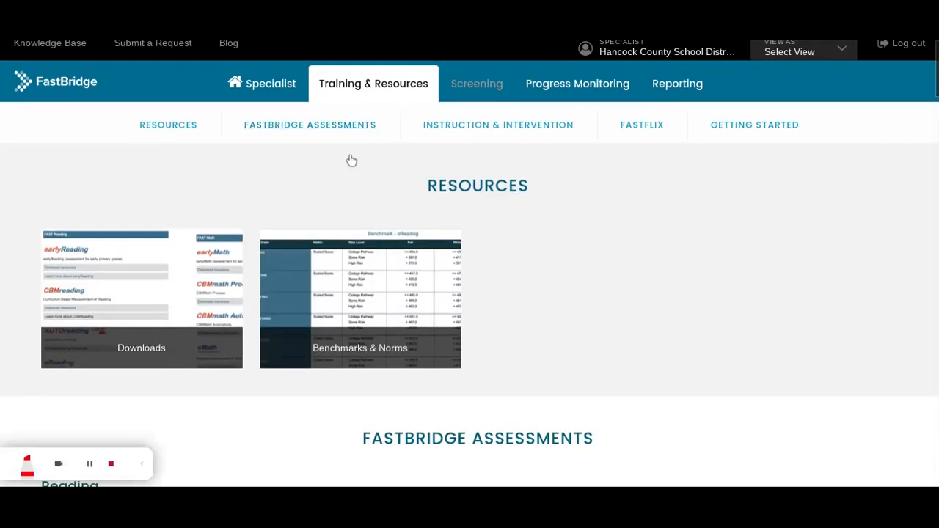
scroll(350, 159, up, 1)
drag(936, 99, 909, 477)
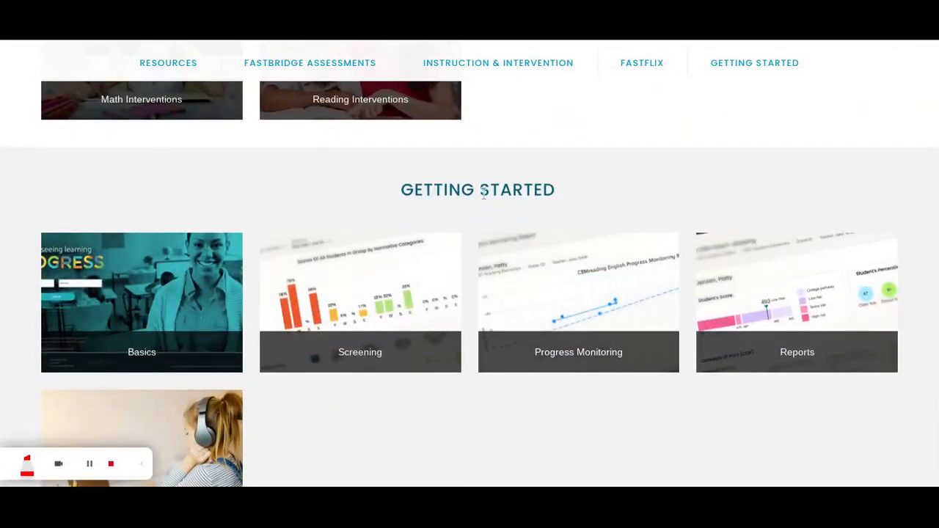
mouse_move(173, 321)
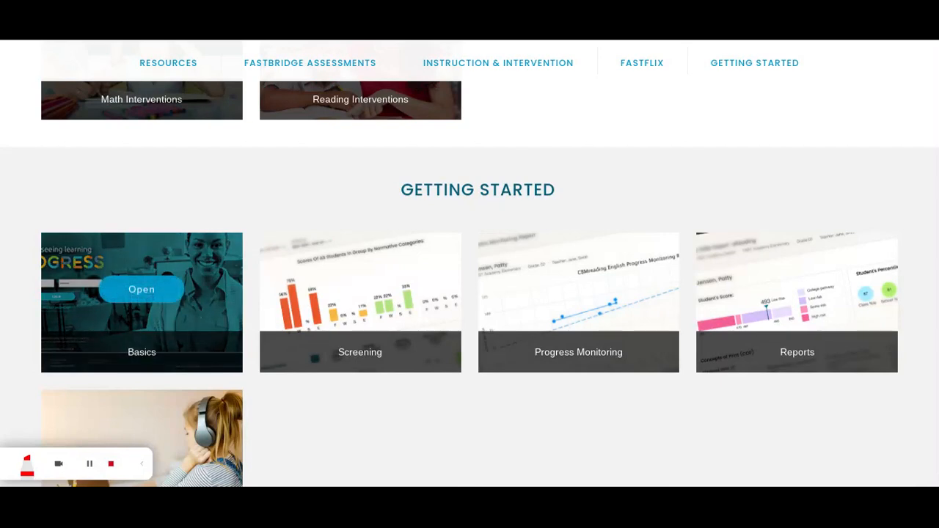
Open the Getting Started: Basics course on Lesson 7: Certification, showing PASSED.
click(158, 293)
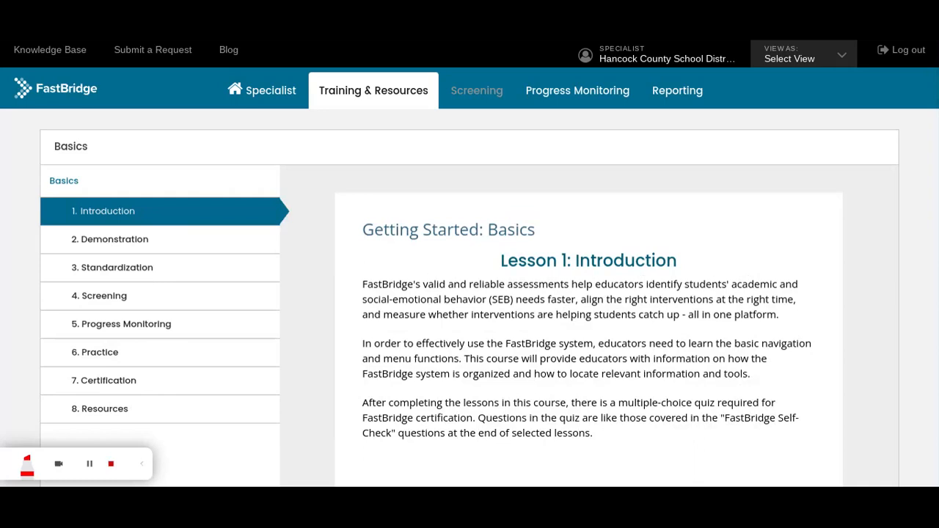
click(152, 383)
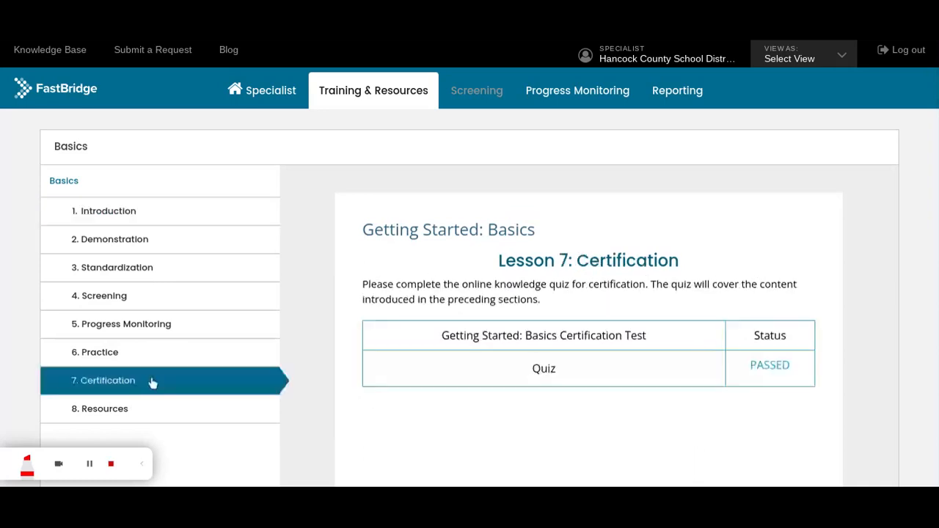